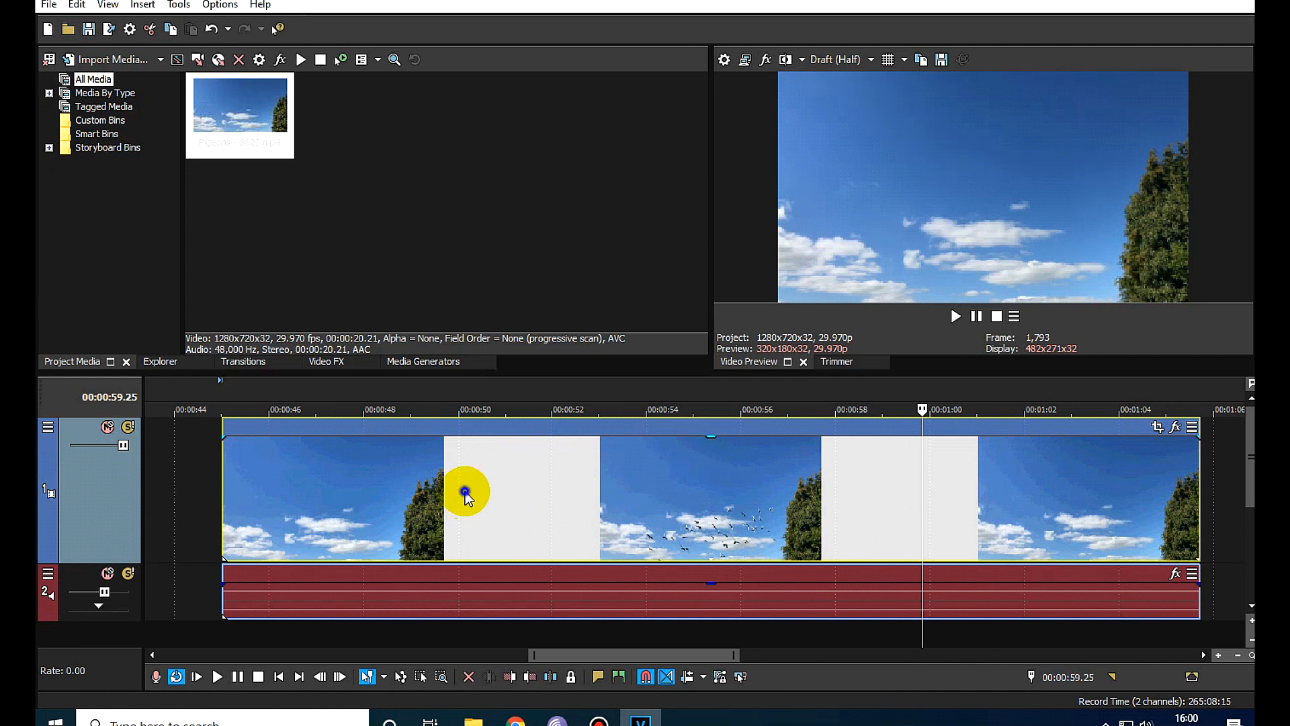
Insert a velocity envelope on the video event
{"action": "right_click", "coordinate": [465, 491]}
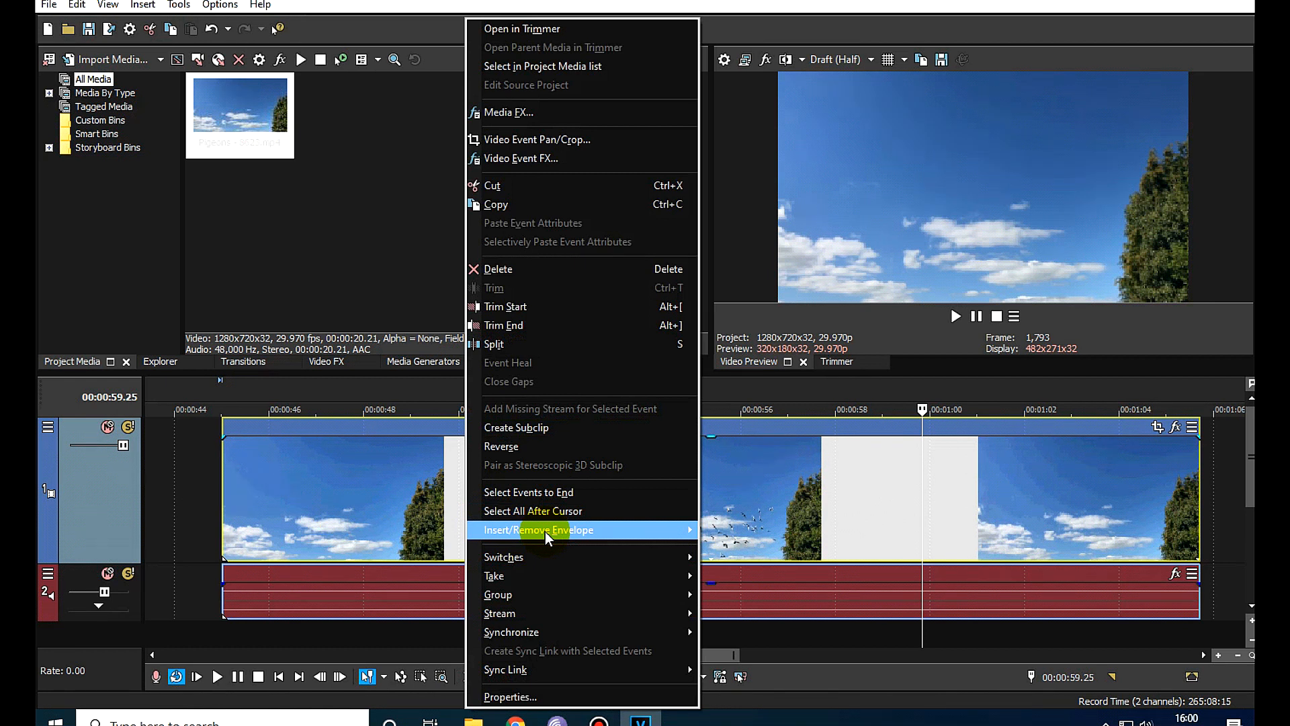
{"action": "mouse_move", "coordinate": [545, 531]}
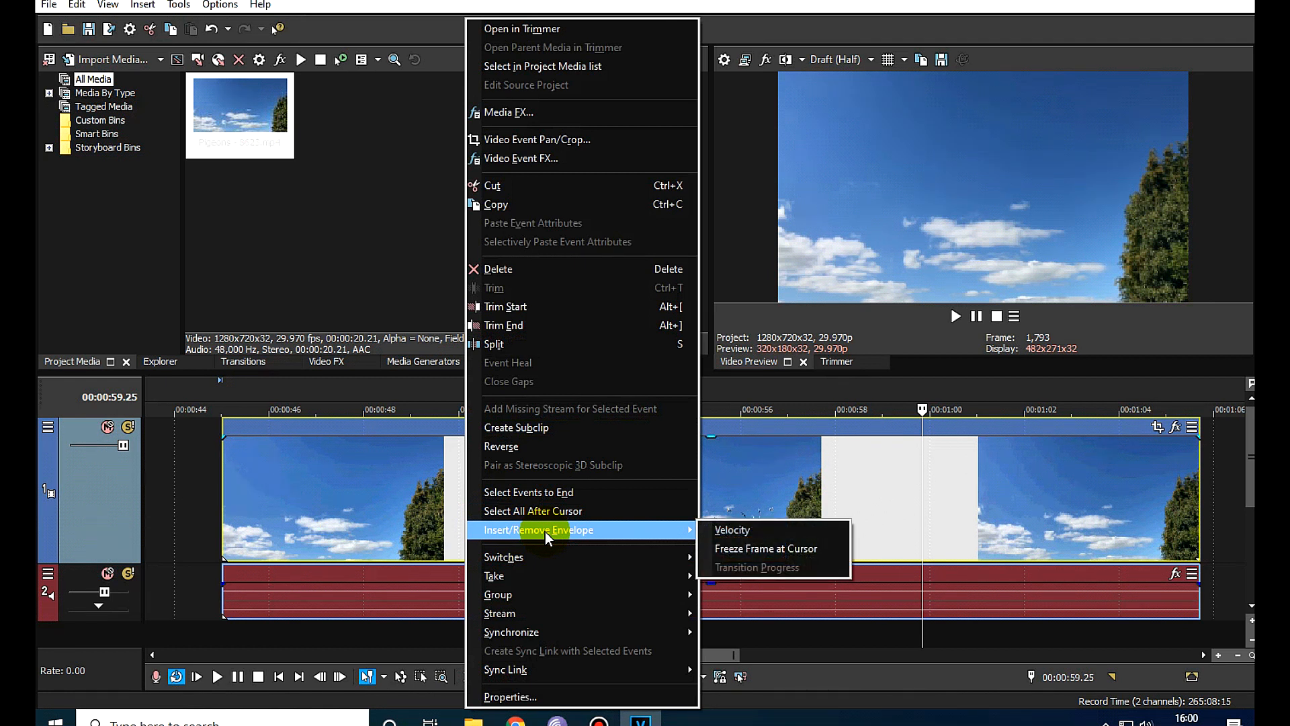
{"action": "left_click", "coordinate": [724, 529]}
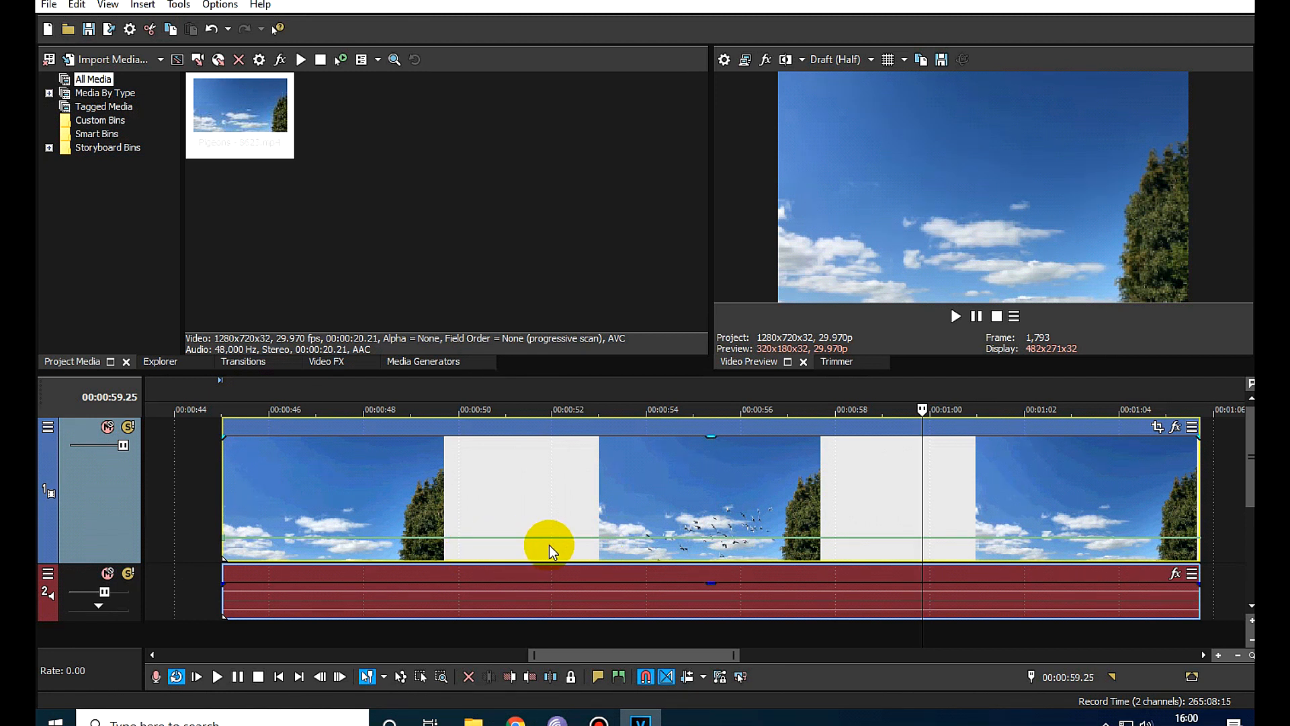
Raise the whole velocity envelope well above normal speed and play the sped-up clip from about 00:00:46
{"action": "left_click_drag", "start_coordinate": [563, 538], "coordinate": [570, 487]}
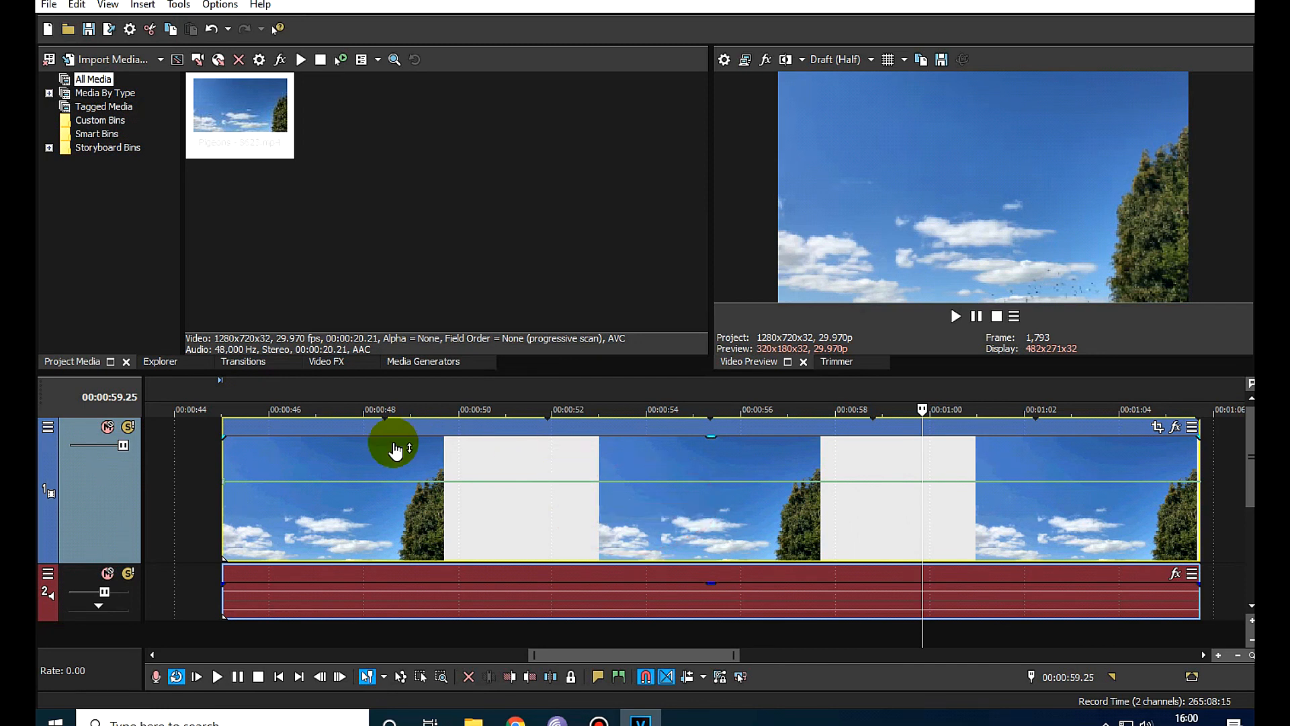
{"action": "left_click", "coordinate": [300, 406]}
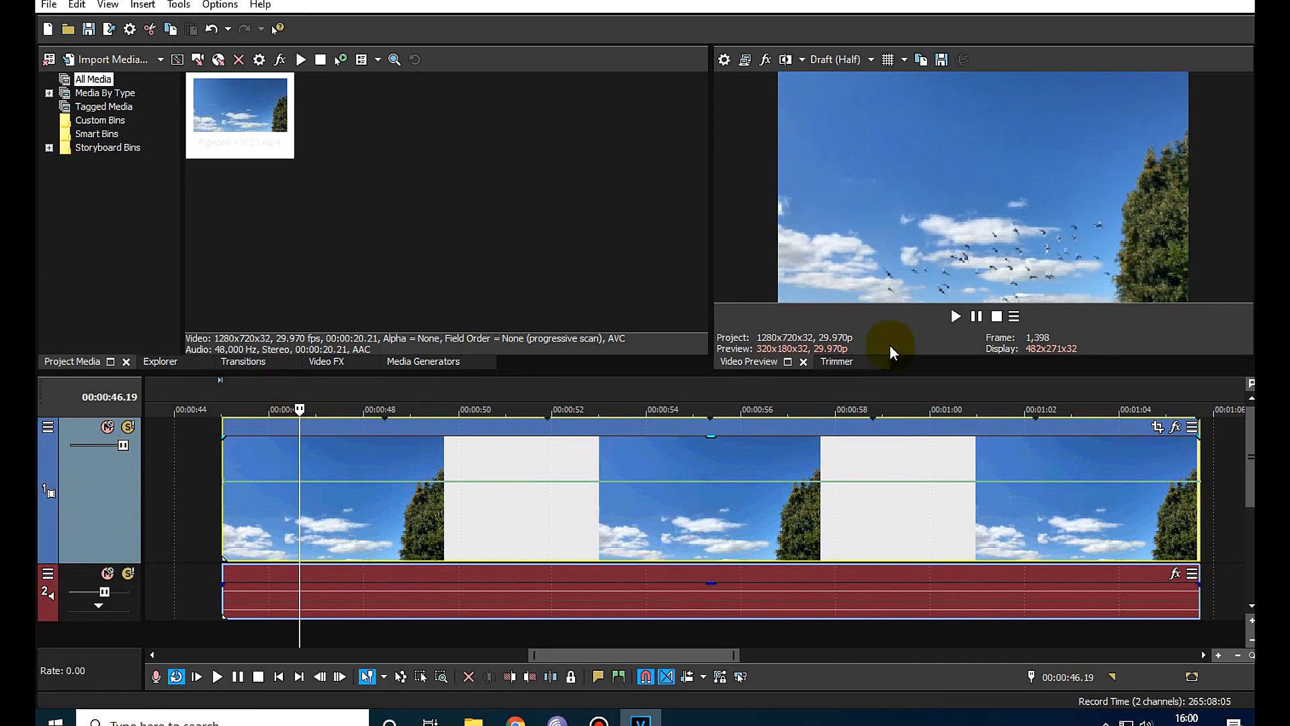
{"action": "left_click", "coordinate": [976, 317]}
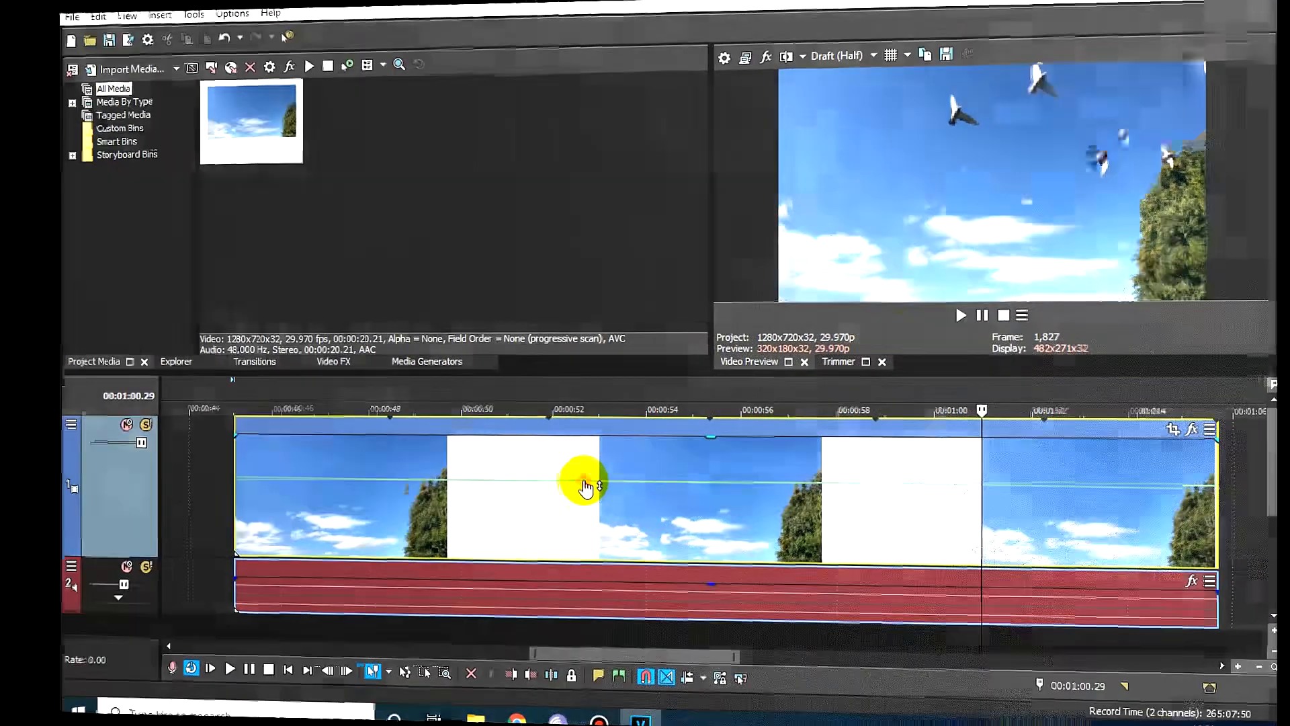
Lower the whole velocity envelope to just below normal speed and play the slowed clip from about 00:00:49
{"action": "left_click_drag", "start_coordinate": [585, 484], "coordinate": [585, 543]}
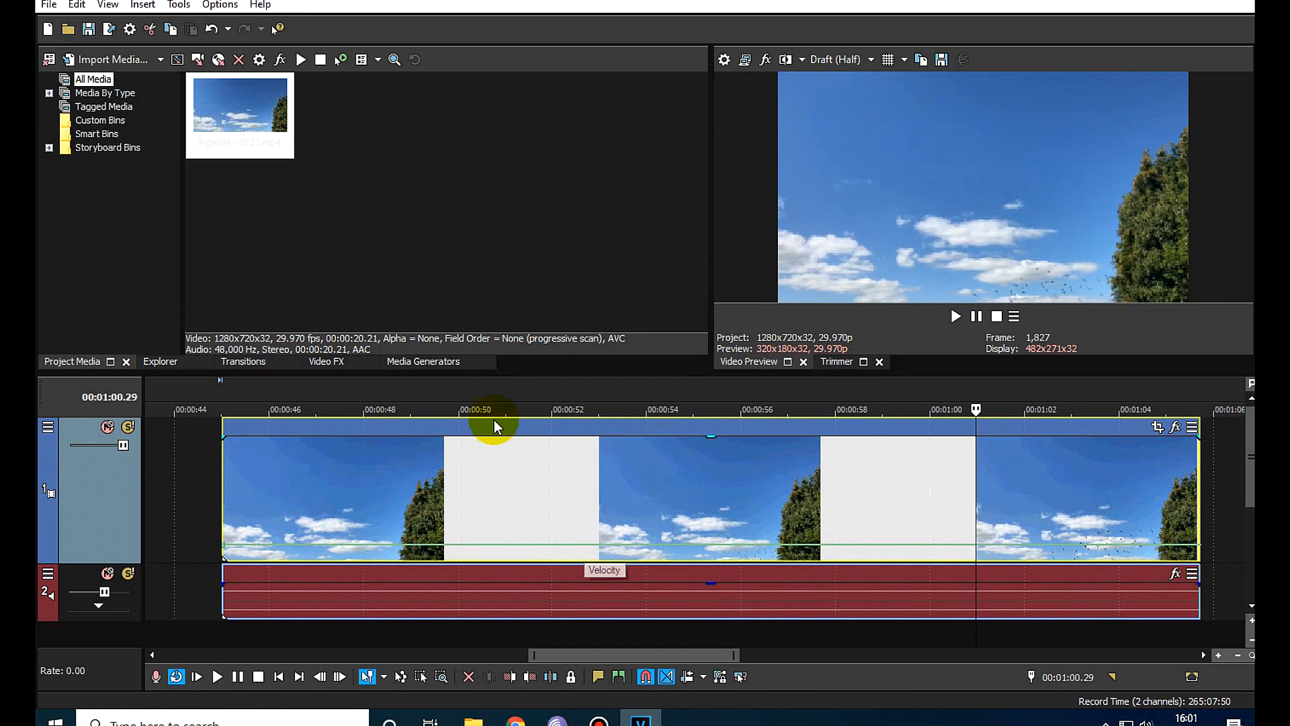
{"action": "left_click", "coordinate": [418, 391]}
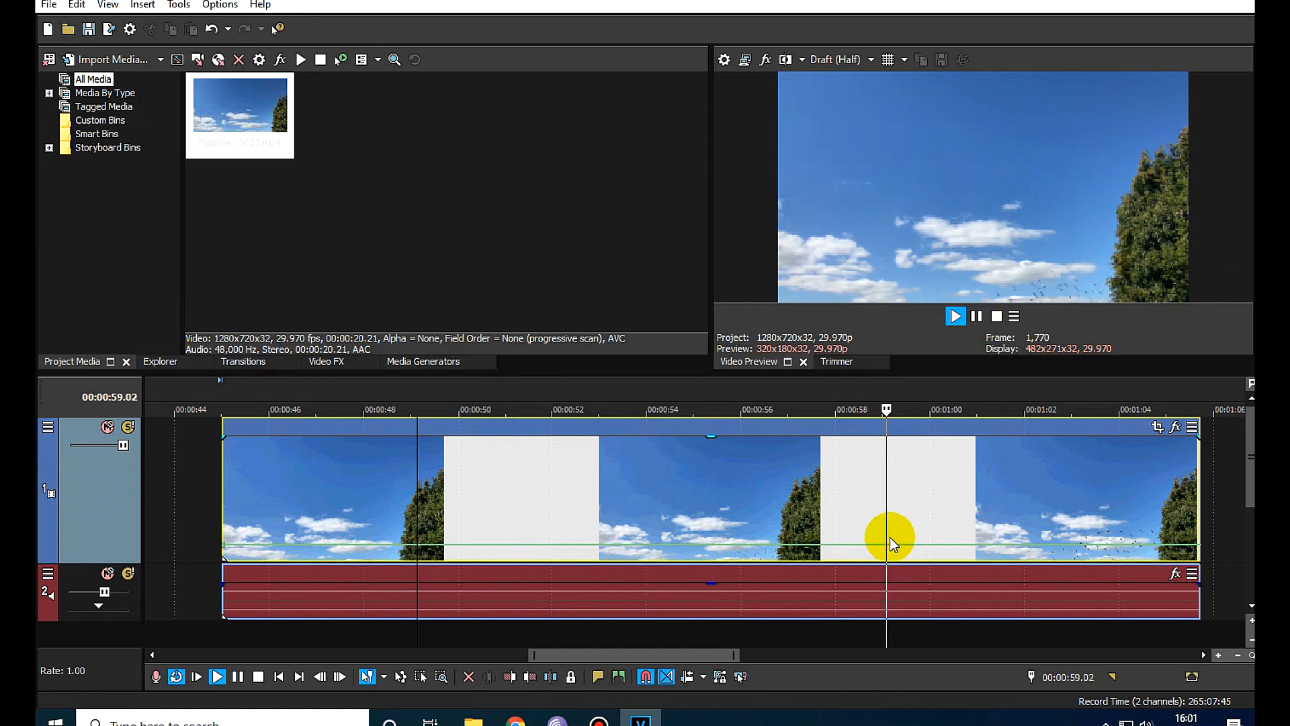
{"action": "scroll", "coordinate": [894, 513], "scroll_direction": "down", "scroll_amount": 3}
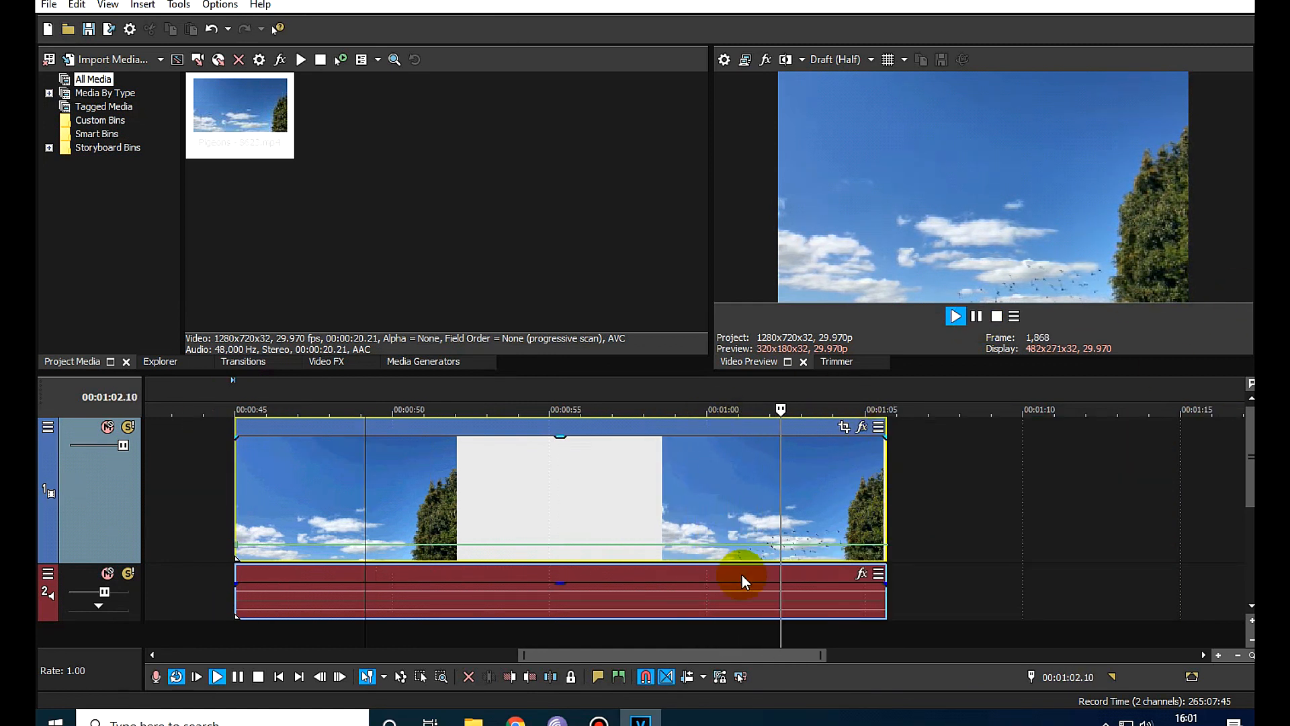
Extend the end of the clip on the timeline to about 00:01:15 and play it back
{"action": "left_click", "coordinate": [977, 317]}
{"action": "left_click_drag", "start_coordinate": [898, 508], "coordinate": [1196, 508]}
{"action": "left_click", "coordinate": [980, 316]}
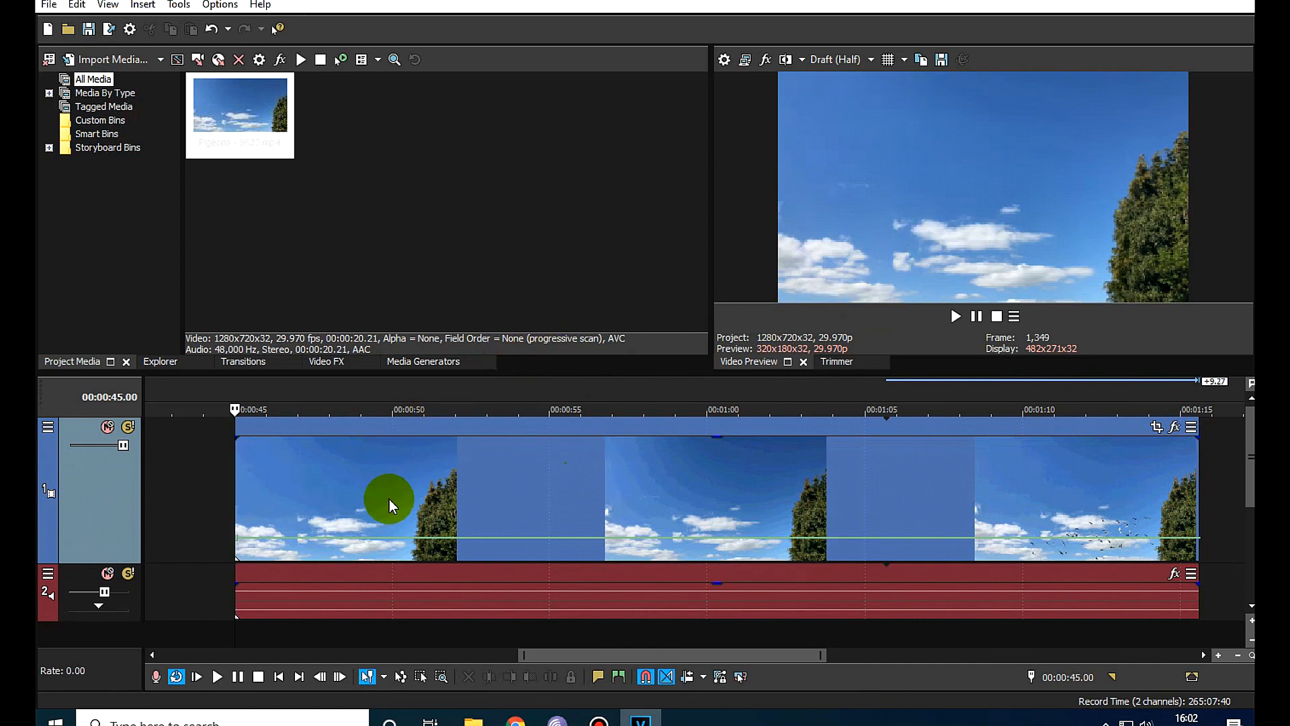
Raise the clip's velocity envelope to 254% and add an envelope point at 00:00:49.05
{"action": "left_click", "coordinate": [365, 396]}
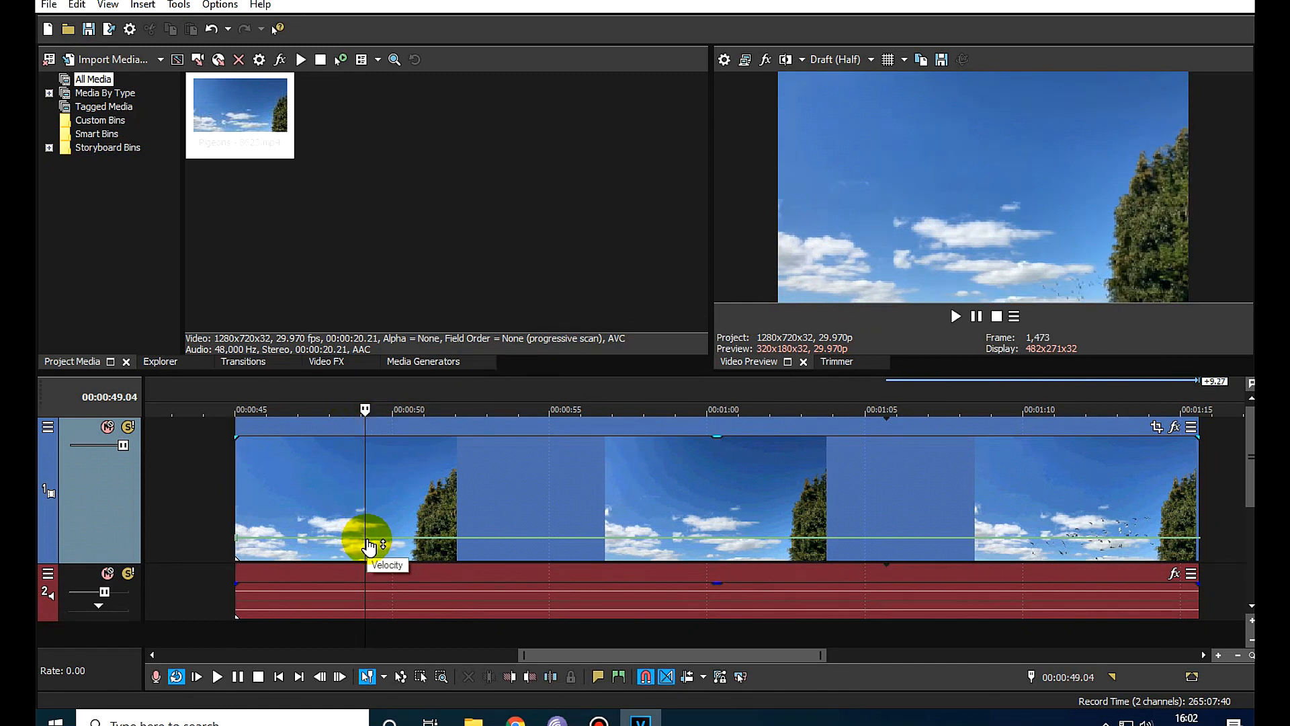
{"action": "left_click_drag", "start_coordinate": [369, 539], "coordinate": [369, 520]}
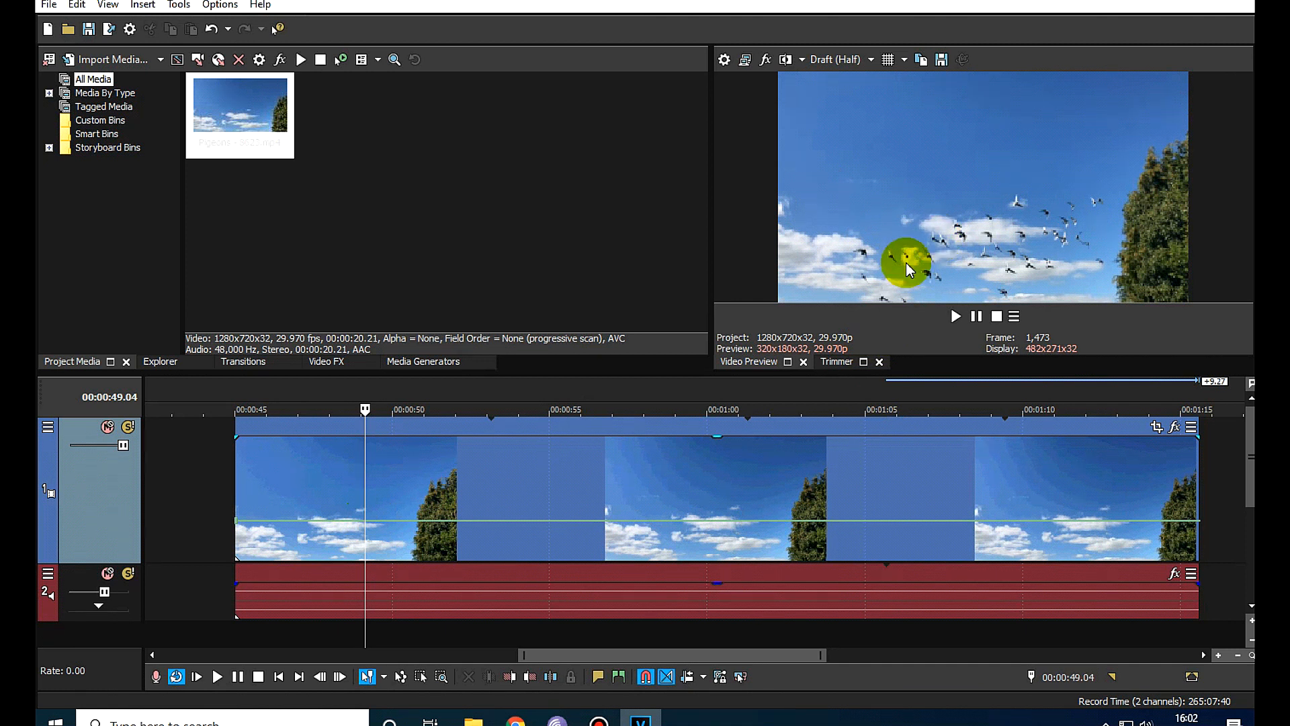
{"action": "left_click", "coordinate": [367, 520]}
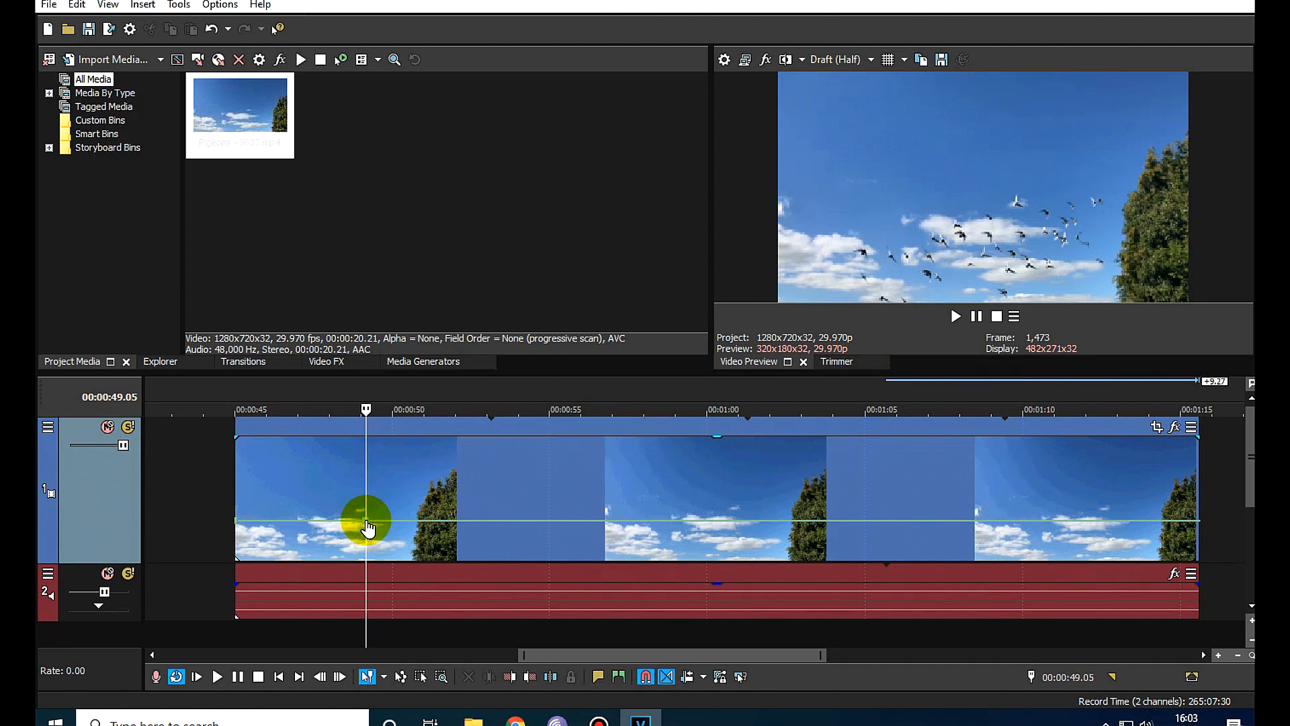
{"action": "mouse_move", "coordinate": [371, 535]}
Add a second velocity point at 00:00:50.22, set it to normal velocity, and play the speed ramp
{"action": "left_click", "coordinate": [417, 527]}
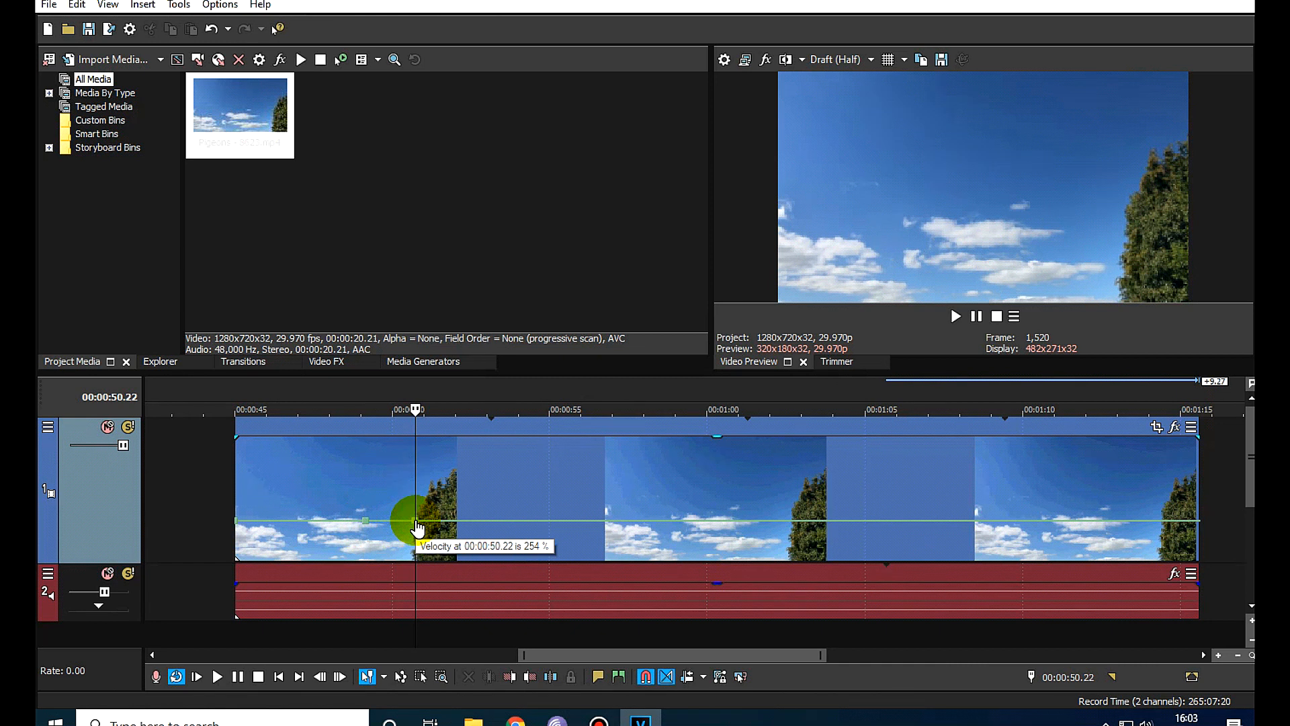
{"action": "right_click", "coordinate": [415, 520]}
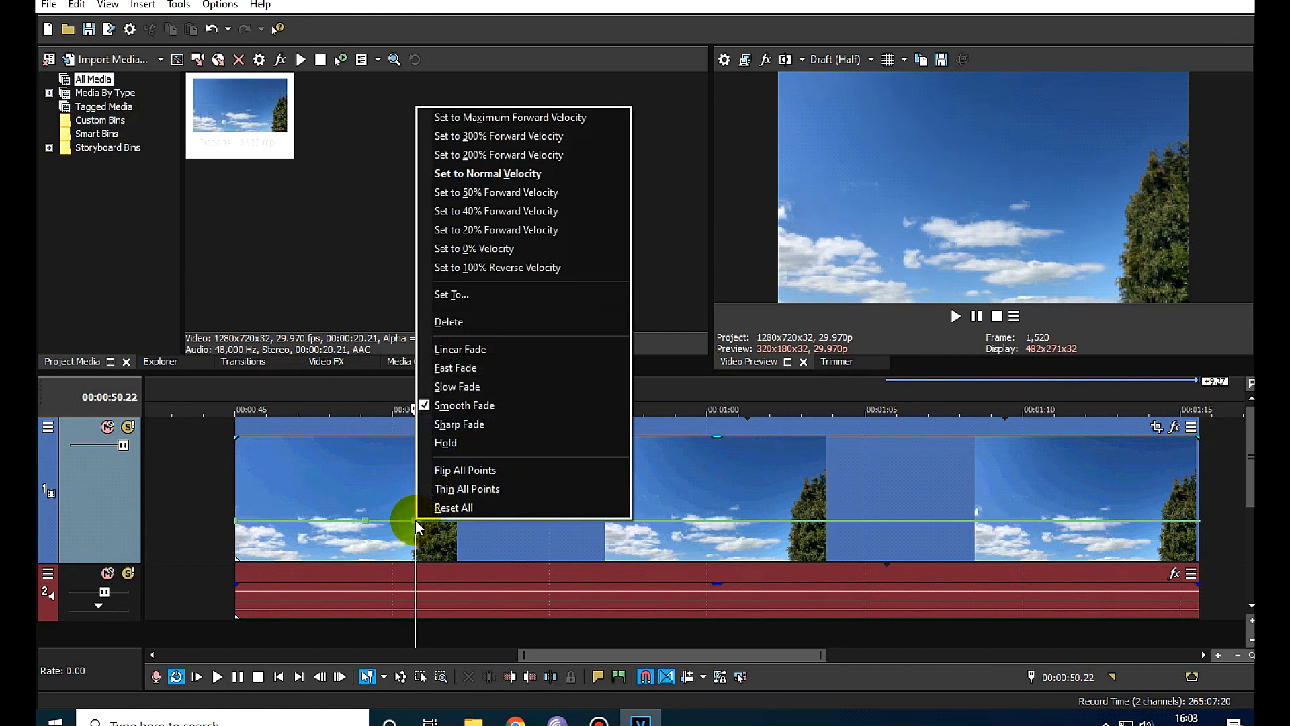
{"action": "left_click", "coordinate": [494, 176]}
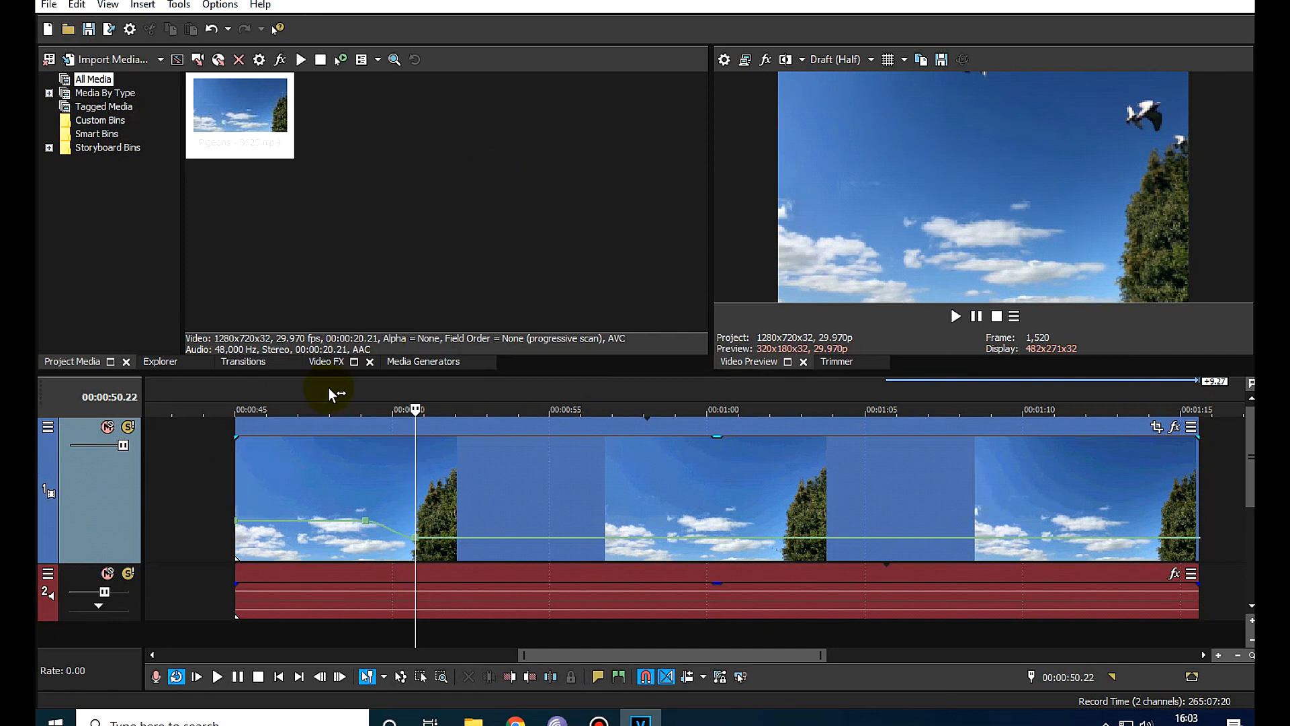
{"action": "left_click", "coordinate": [293, 399]}
{"action": "left_click", "coordinate": [957, 317]}
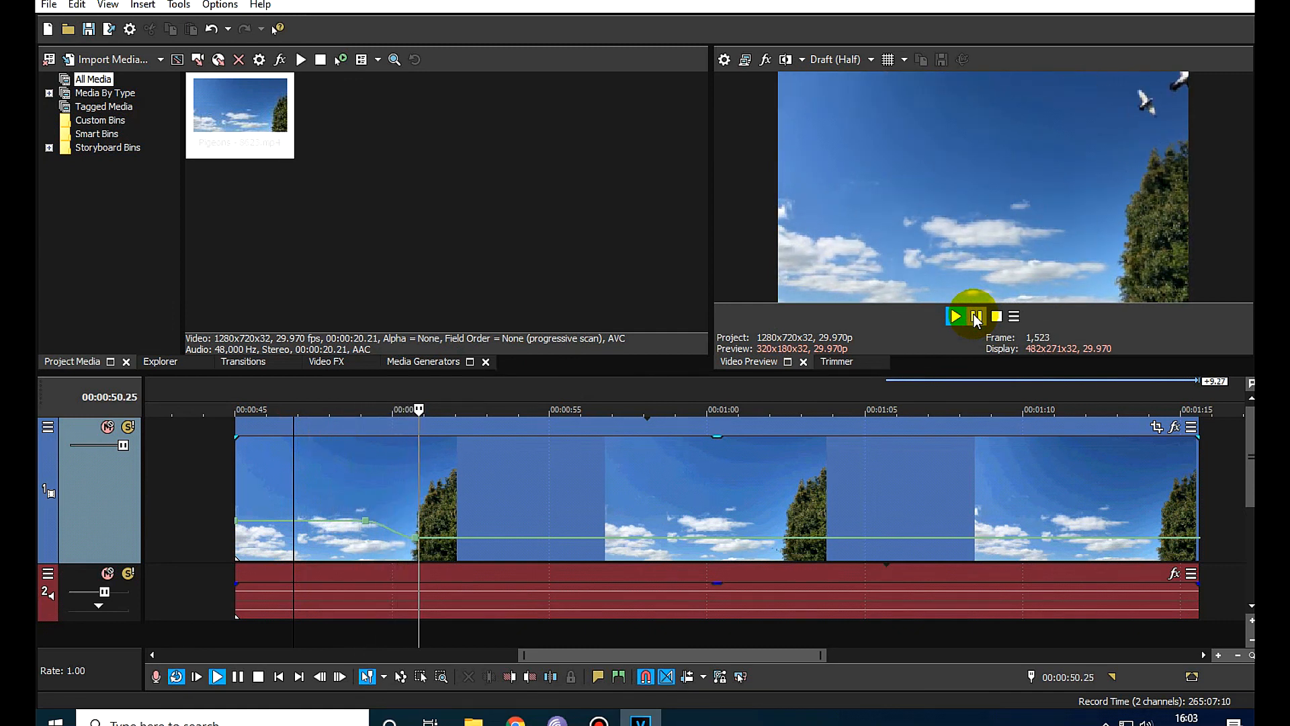
{"action": "left_click", "coordinate": [976, 316]}
Set the second velocity point to 50% forward velocity and play the clip from about 00:00:46
{"action": "right_click", "coordinate": [375, 538]}
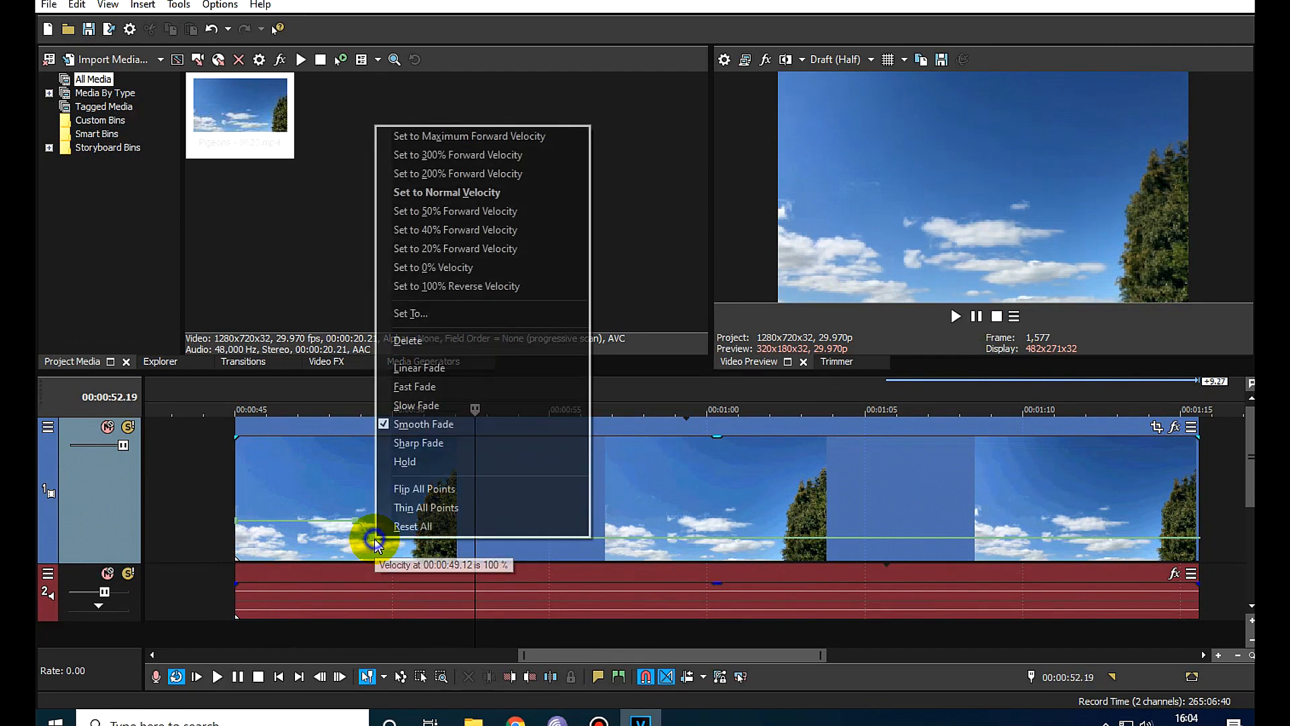
{"action": "left_click", "coordinate": [464, 212]}
{"action": "left_click", "coordinate": [279, 389]}
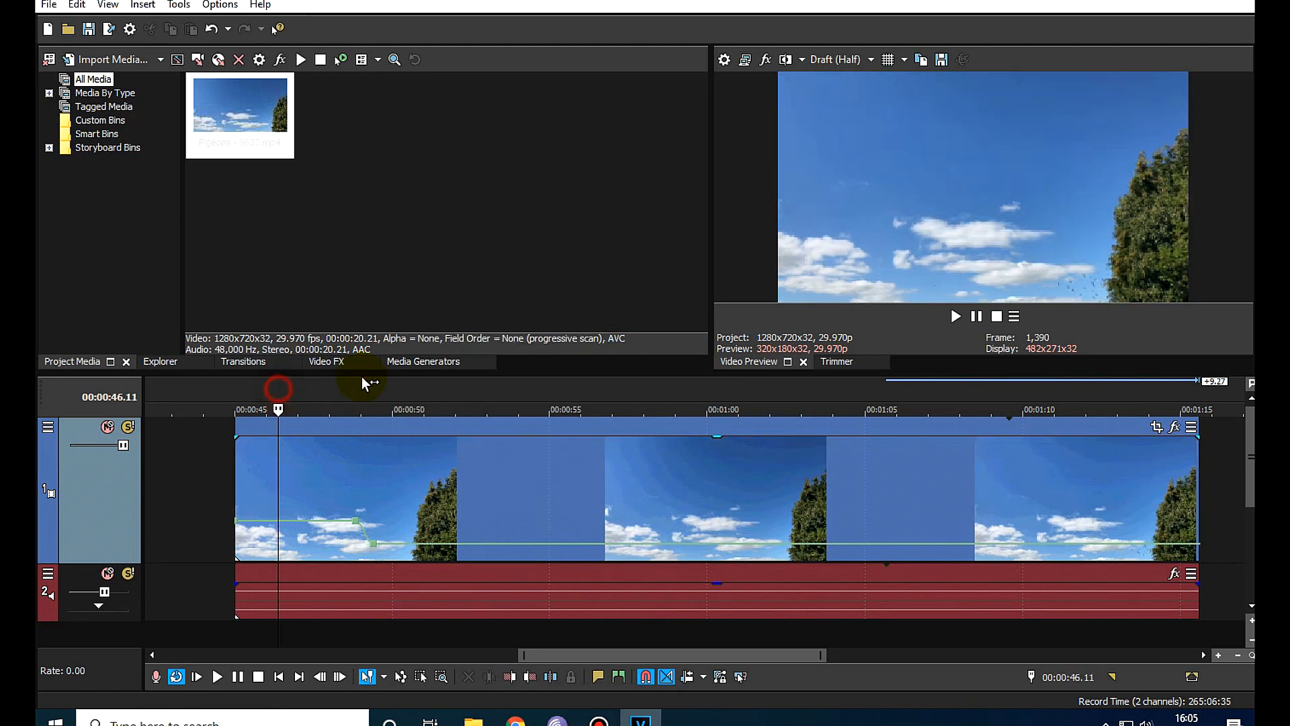
{"action": "left_click", "coordinate": [975, 318]}
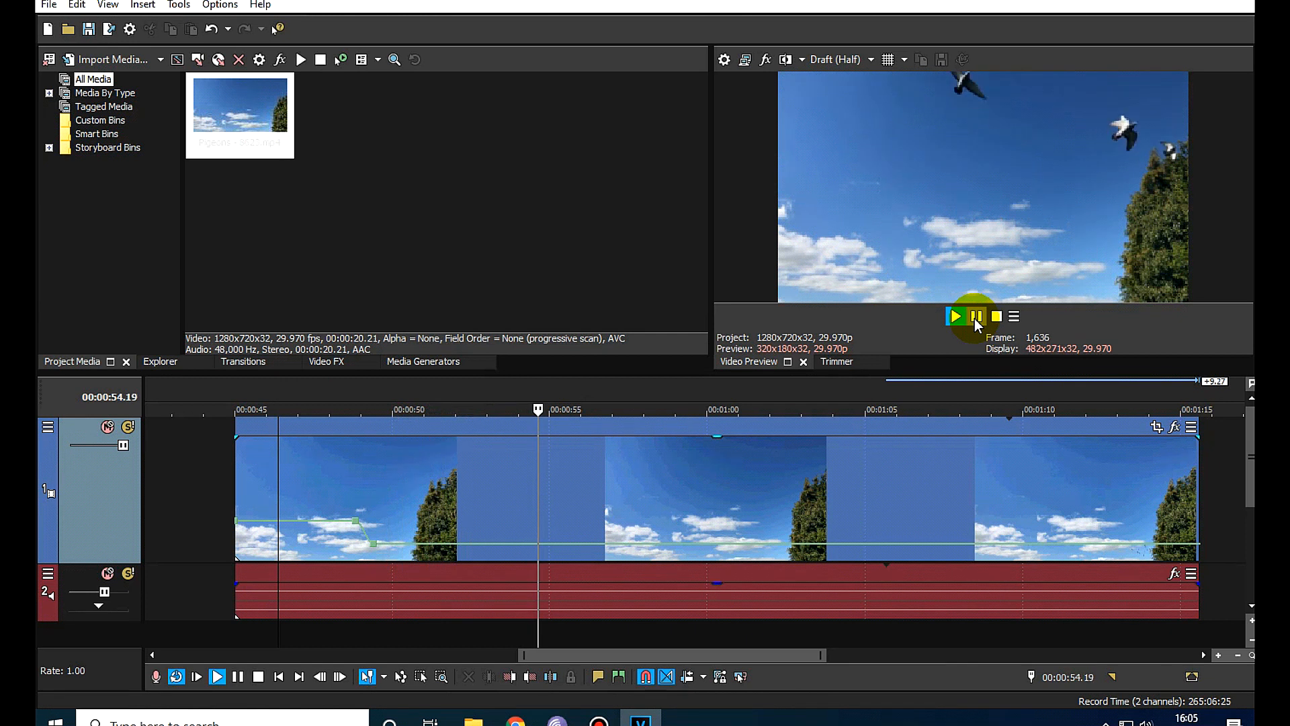
{"action": "left_click", "coordinate": [977, 317]}
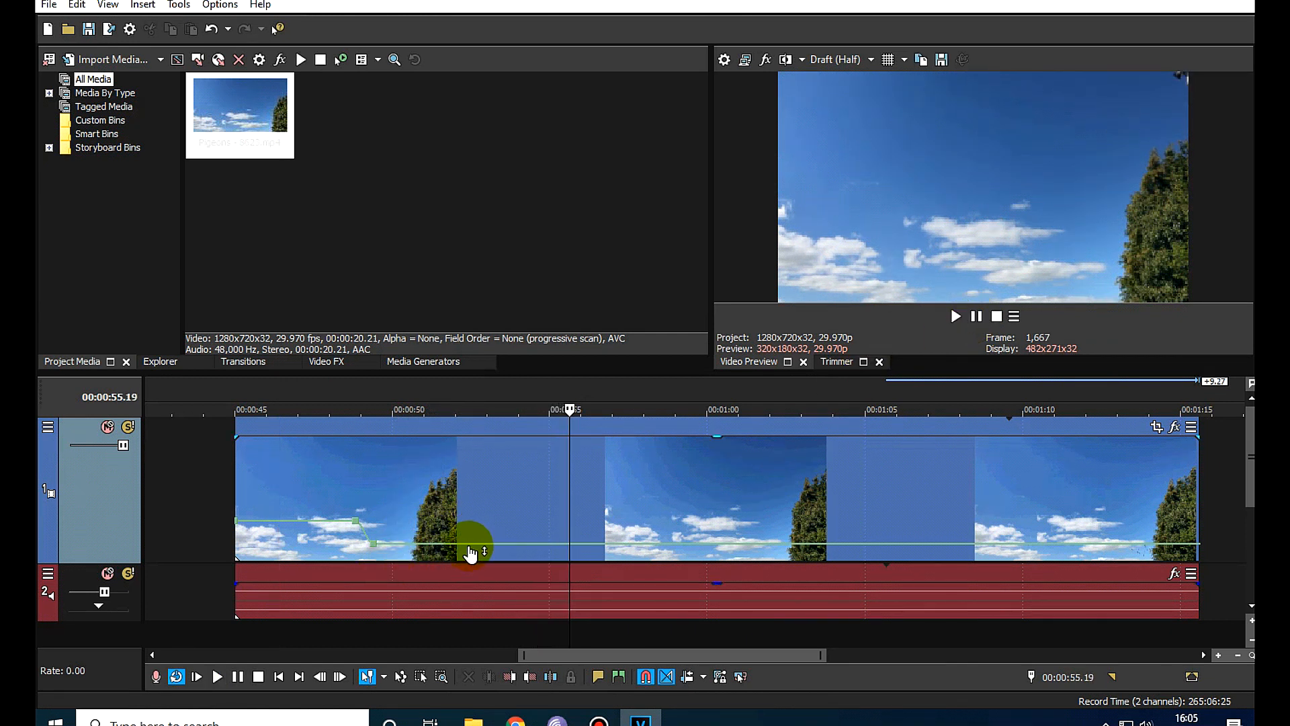
Add velocity points at 00:00:53.04 and 00:00:53.20, set the latter to 0% velocity, and play the clip
{"action": "left_click", "coordinate": [492, 544]}
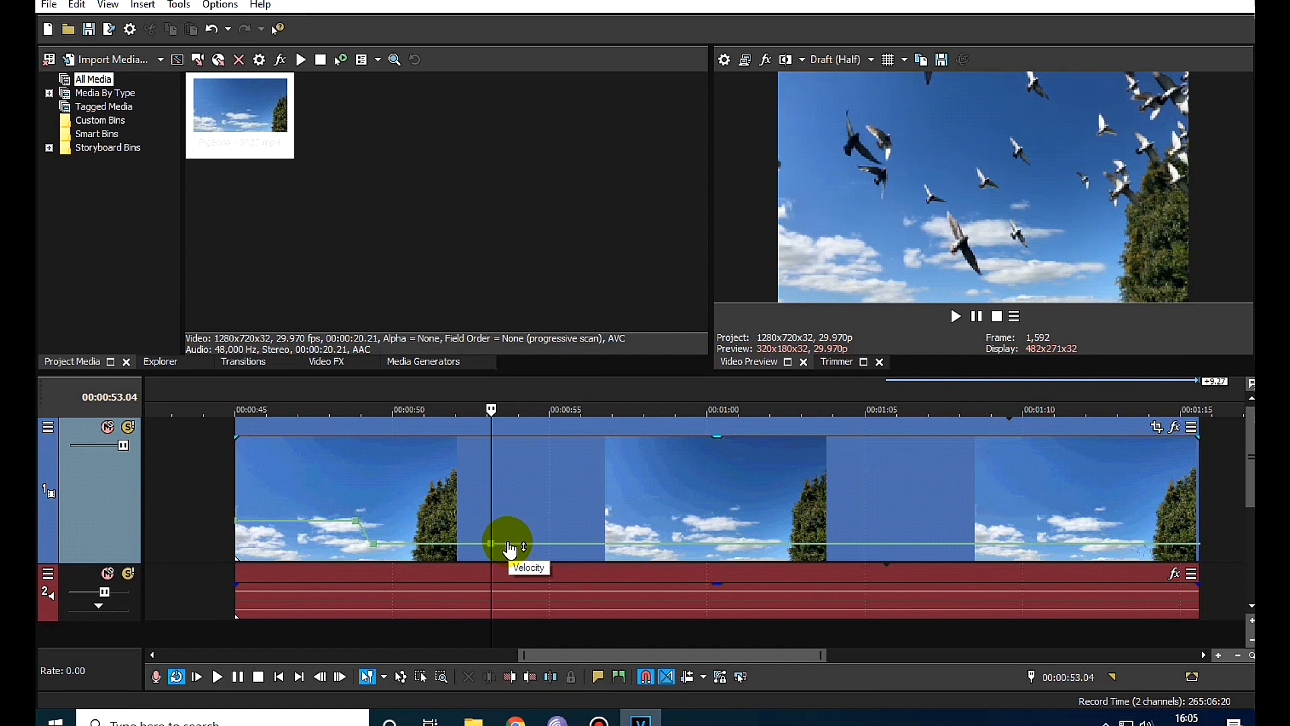
{"action": "left_click", "coordinate": [507, 543]}
{"action": "right_click", "coordinate": [507, 543]}
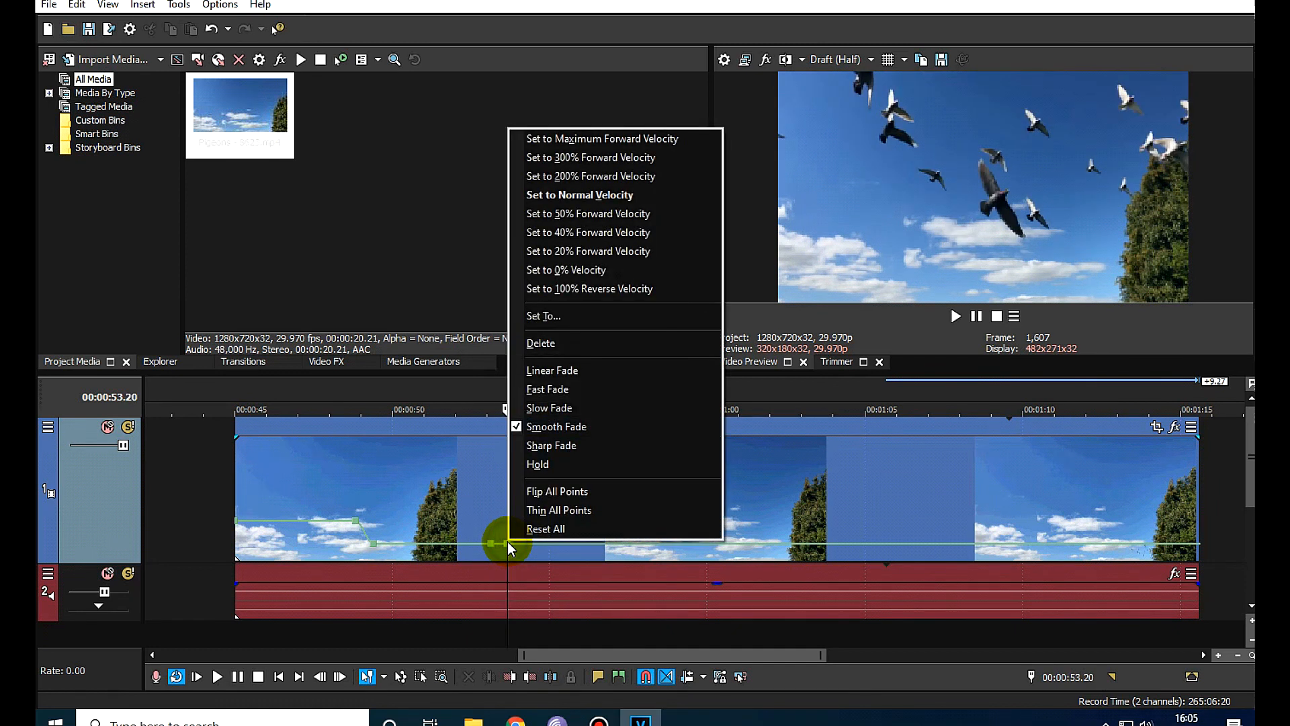
{"action": "left_click", "coordinate": [562, 271]}
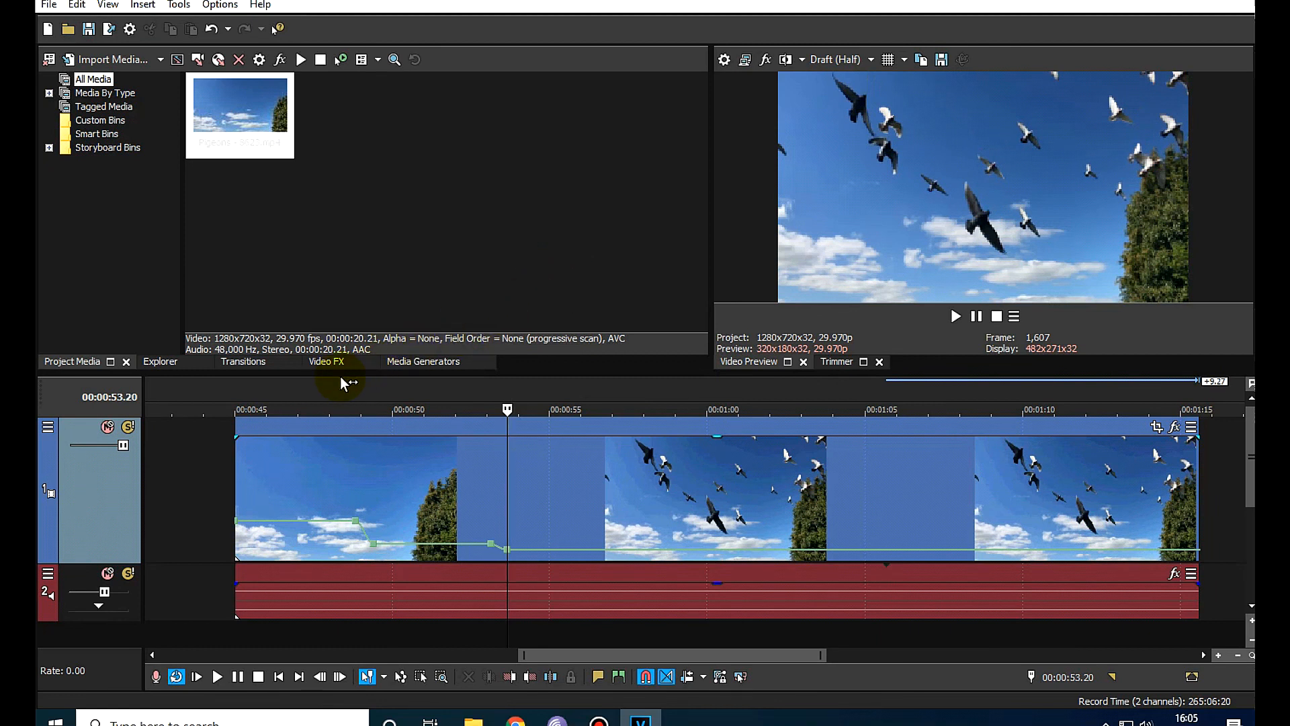
{"action": "left_click", "coordinate": [977, 317]}
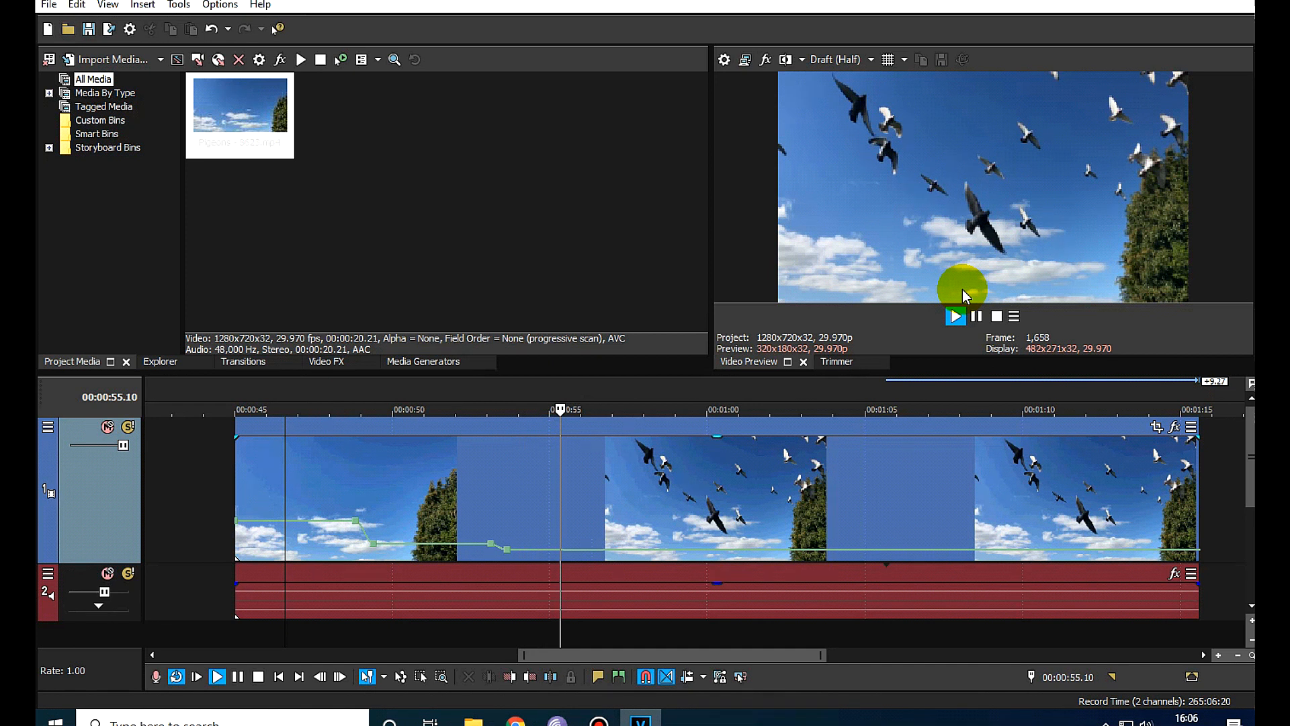
{"action": "key", "text": "space"}
Add velocity points at 00:00:56.03 and 00:00:57.13, set the latter to 100% reverse velocity, and play the clip
{"action": "left_click", "coordinate": [585, 553]}
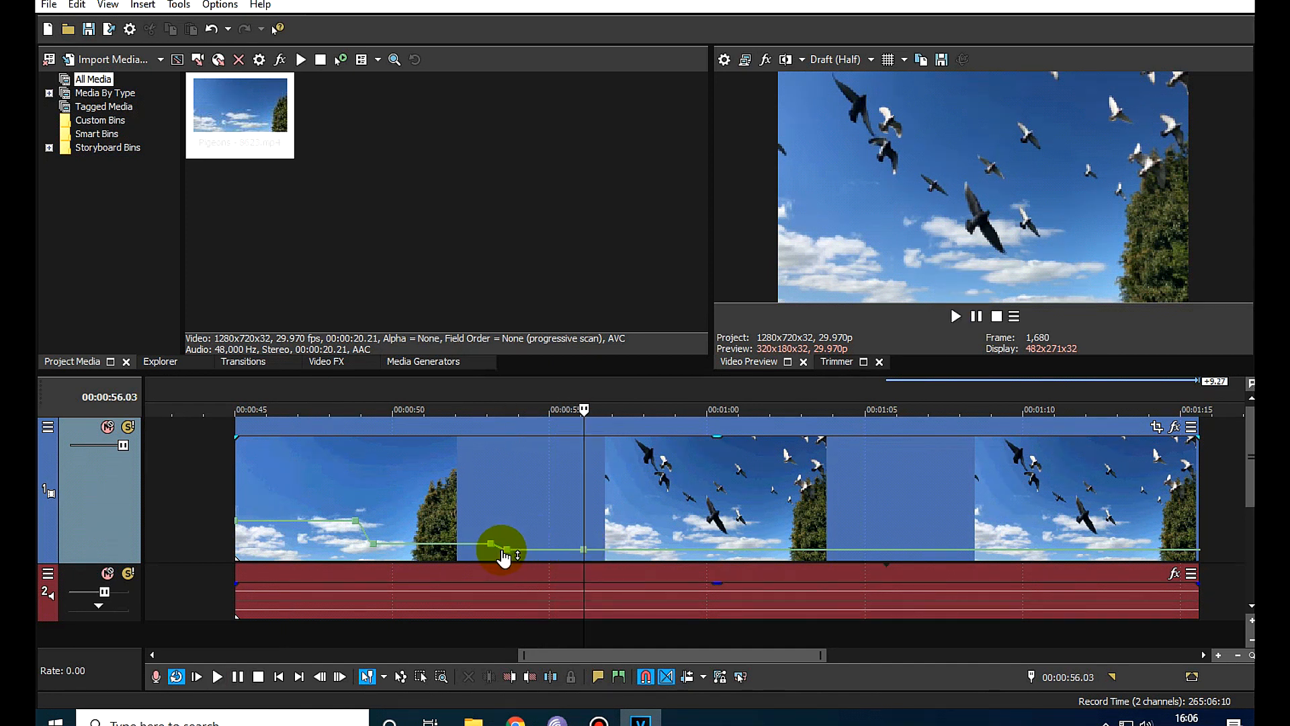
{"action": "mouse_move", "coordinate": [581, 552]}
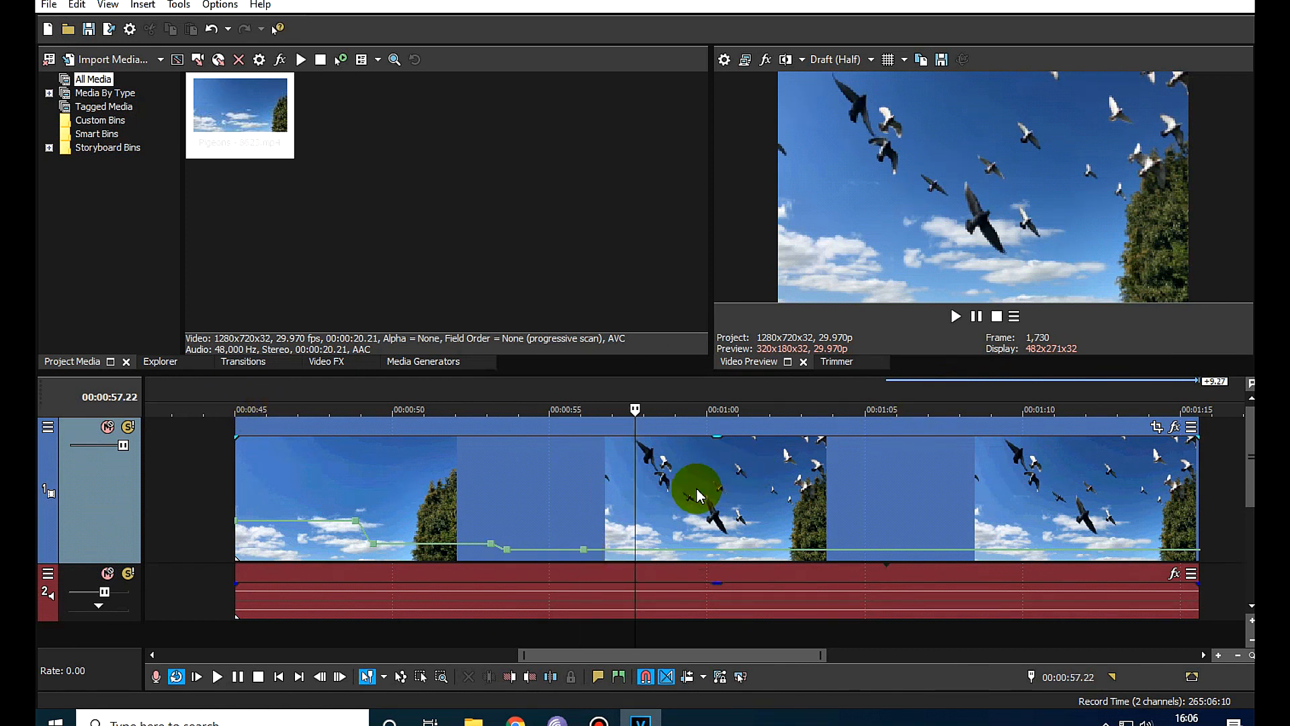
{"action": "left_click", "coordinate": [627, 551]}
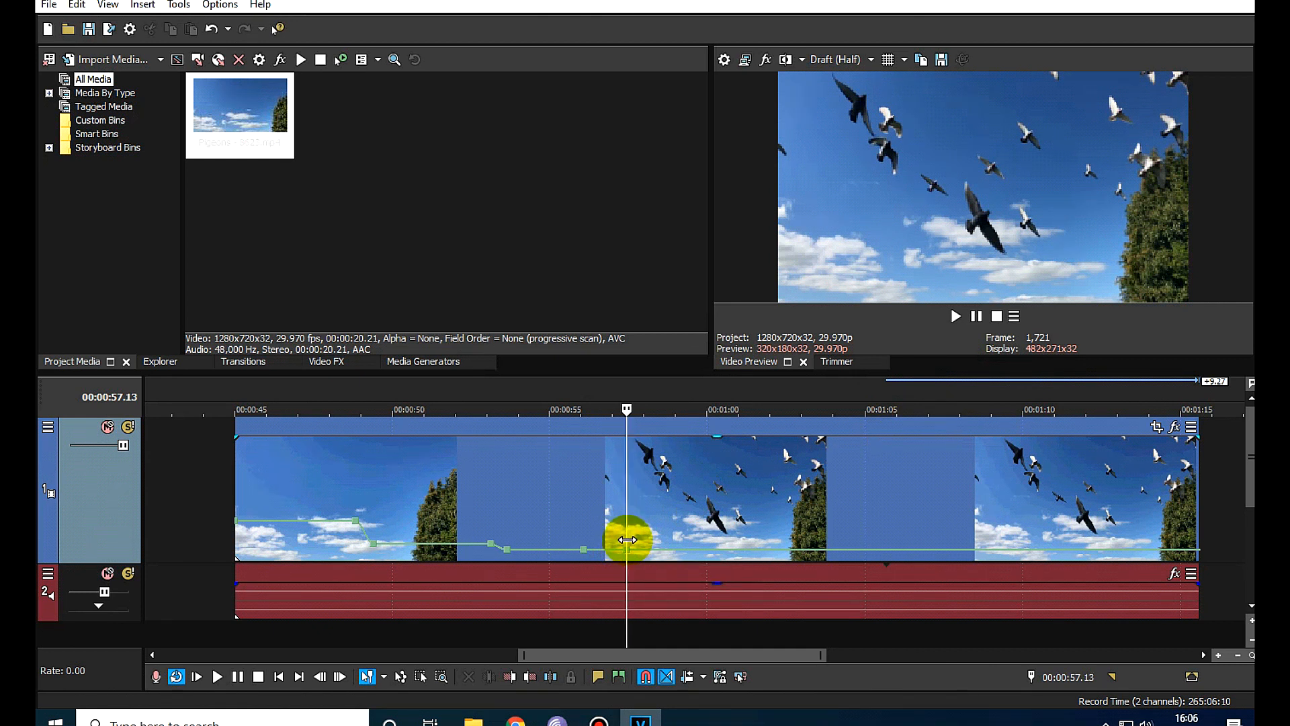
{"action": "right_click", "coordinate": [627, 550]}
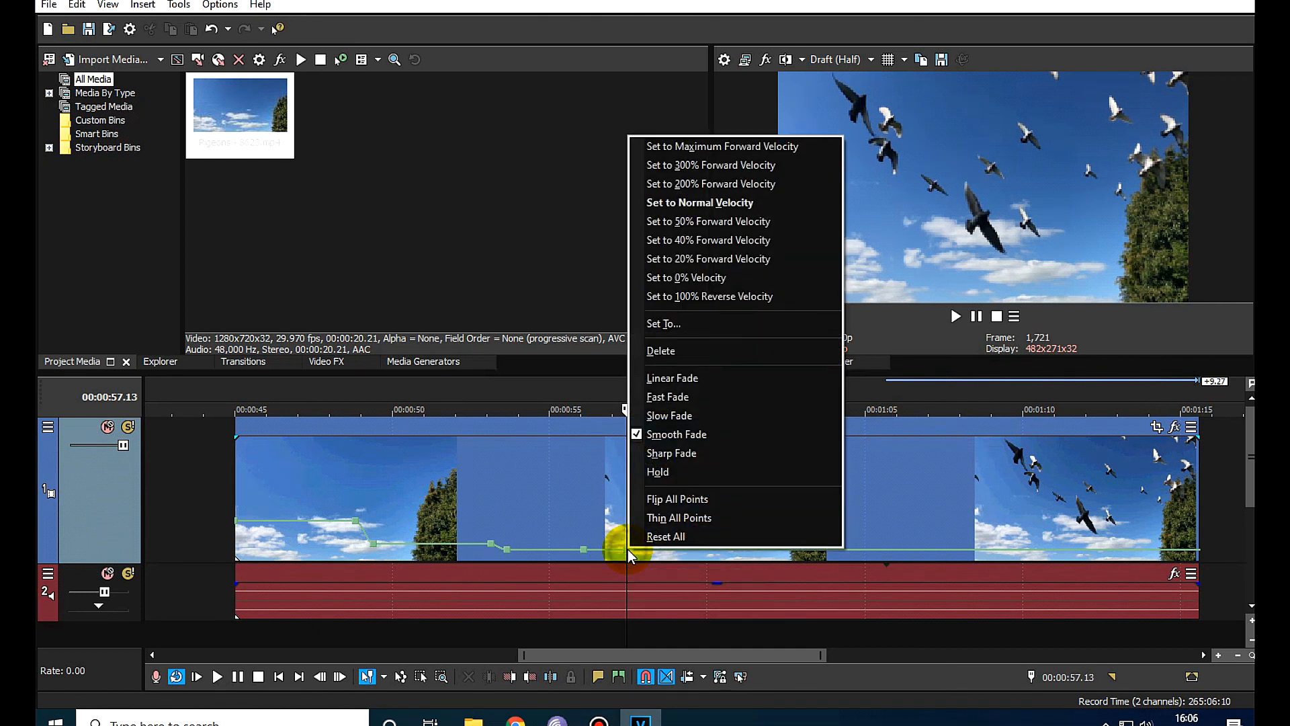
{"action": "left_click", "coordinate": [718, 298]}
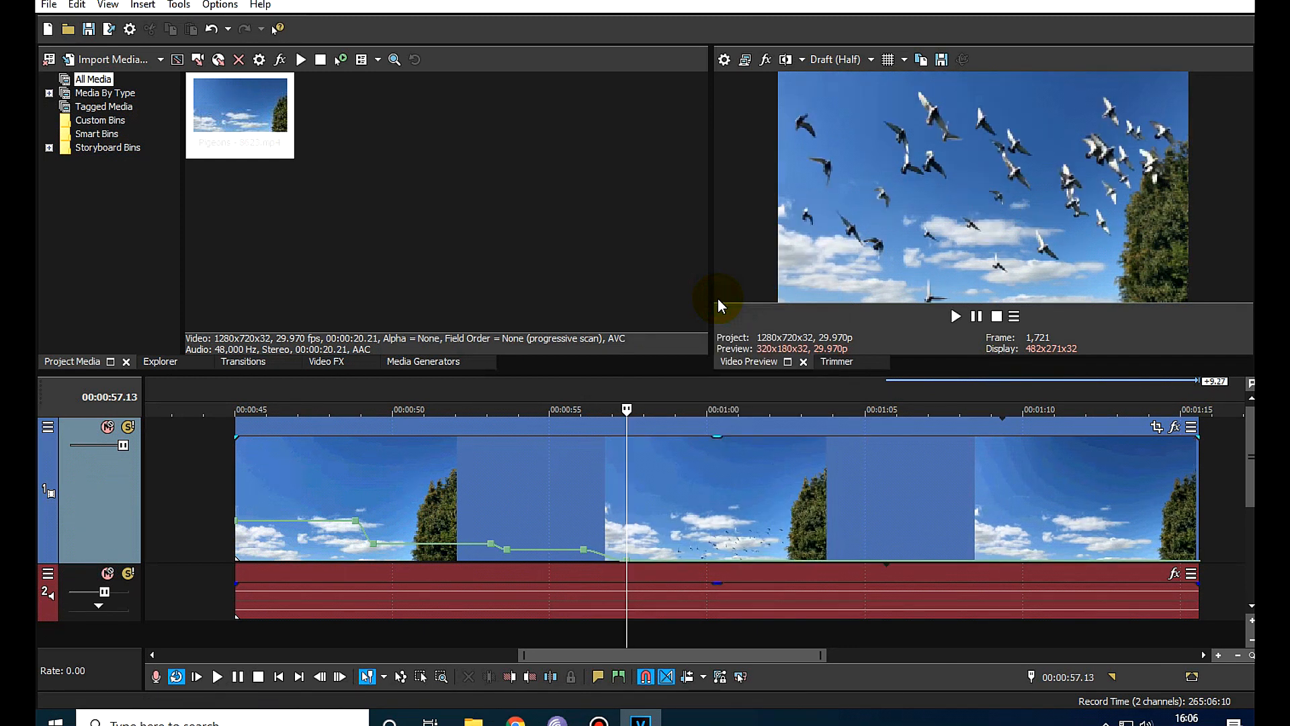
{"action": "left_click", "coordinate": [265, 398]}
{"action": "left_click", "coordinate": [980, 318]}
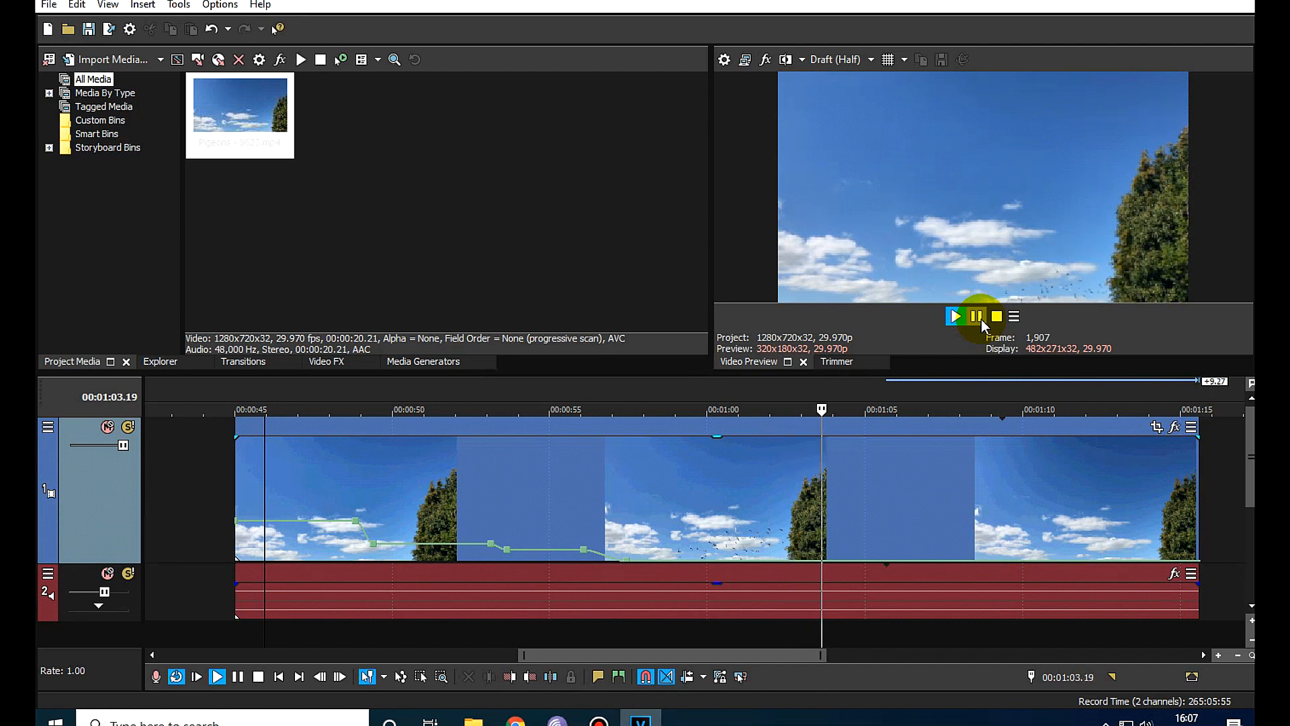
{"action": "left_click", "coordinate": [980, 319]}
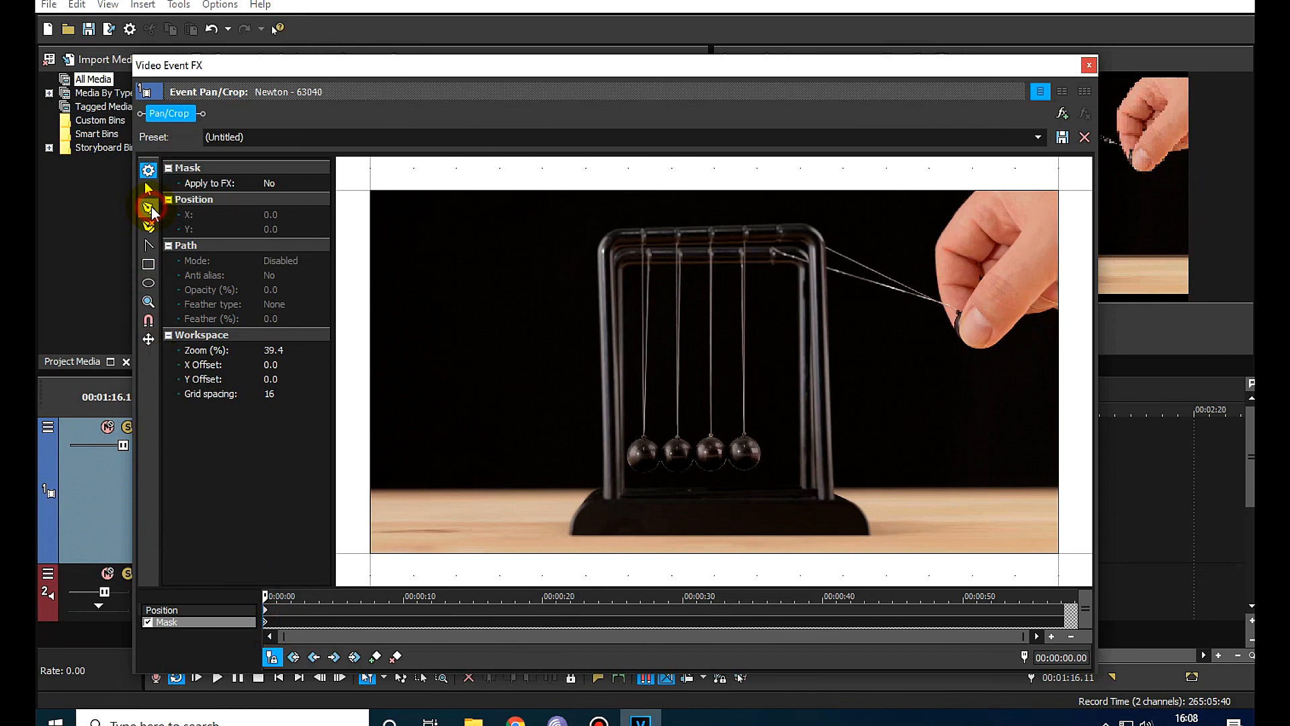
Draw a closed mask path with the anchor tool around the Newton's cradle and its base
{"action": "left_click", "coordinate": [152, 211]}
{"action": "left_click", "coordinate": [502, 571]}
{"action": "left_click", "coordinate": [532, 537]}
{"action": "left_click", "coordinate": [564, 497]}
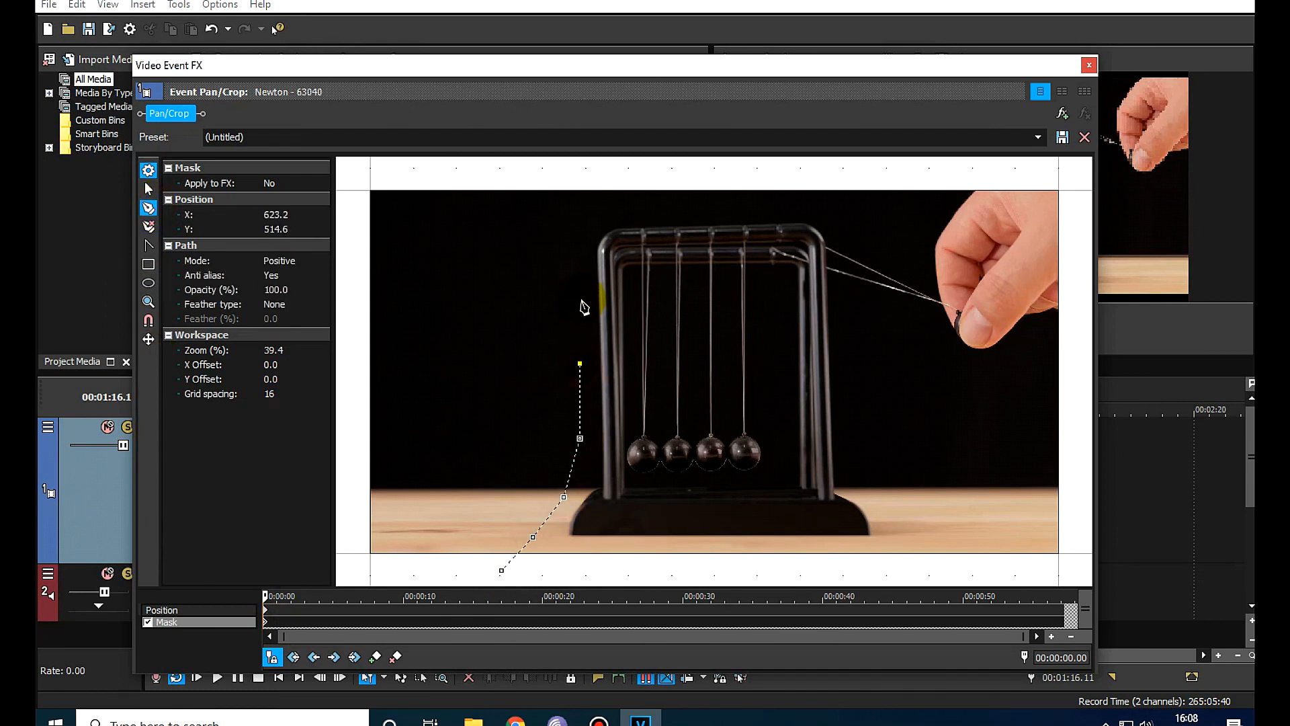
{"action": "left_click", "coordinate": [779, 200]}
{"action": "left_click", "coordinate": [838, 205]}
{"action": "left_click", "coordinate": [859, 289]}
{"action": "left_click", "coordinate": [859, 377]}
{"action": "left_click", "coordinate": [864, 431]}
{"action": "left_click", "coordinate": [888, 529]}
{"action": "left_click", "coordinate": [883, 561]}
{"action": "left_click", "coordinate": [501, 571]}
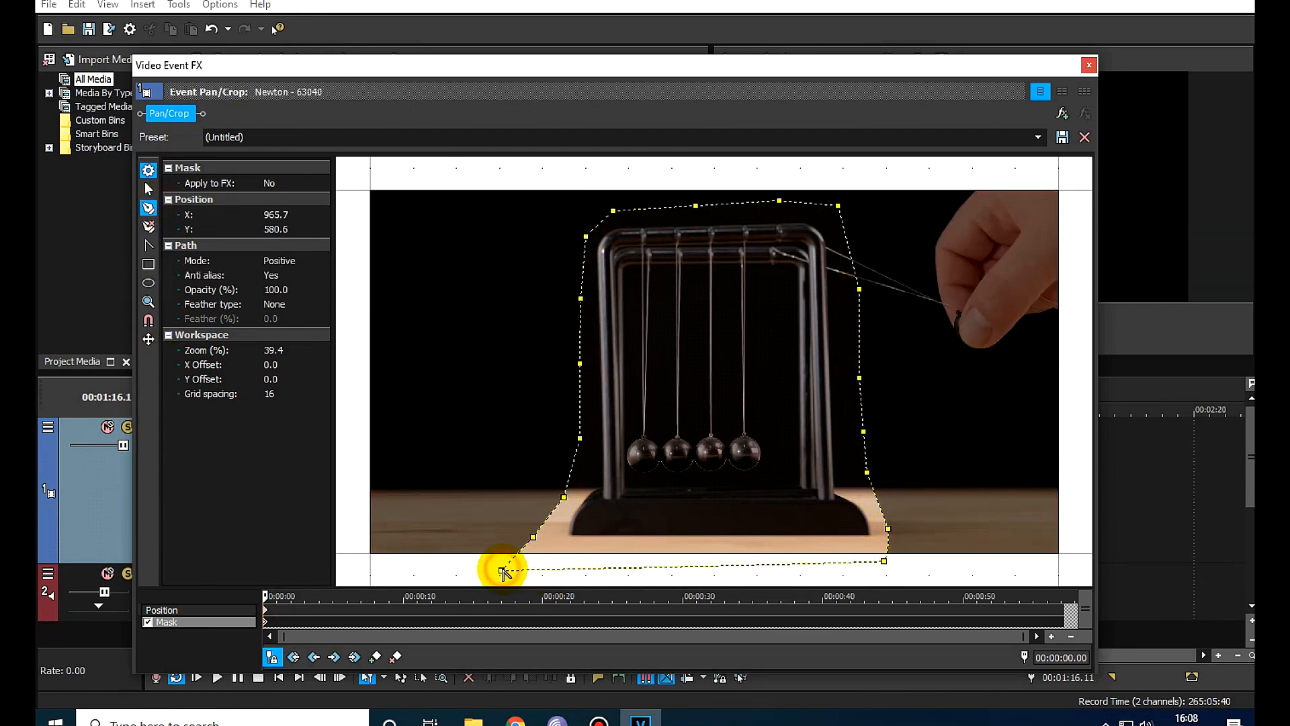